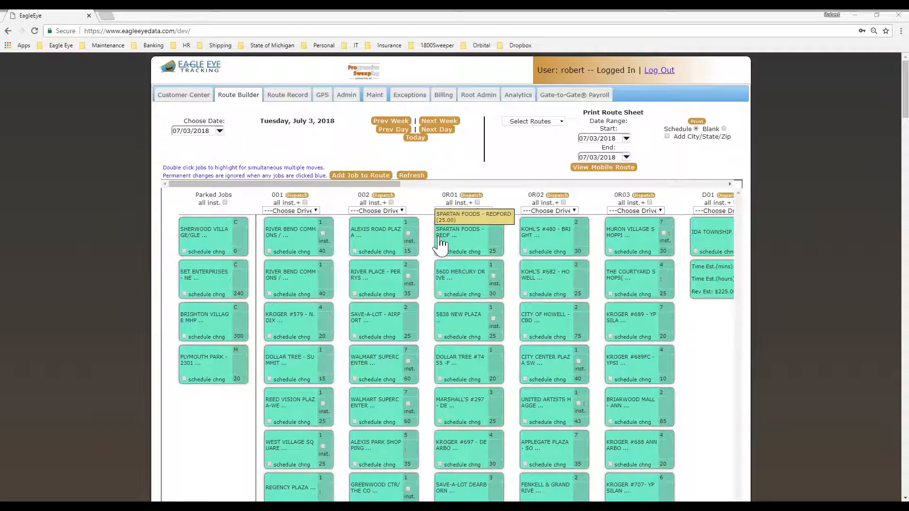
Step: Review the admin settings, including home bases, vehicle classes, routes, and the user accounts down to the D level users
left_click(348, 96)
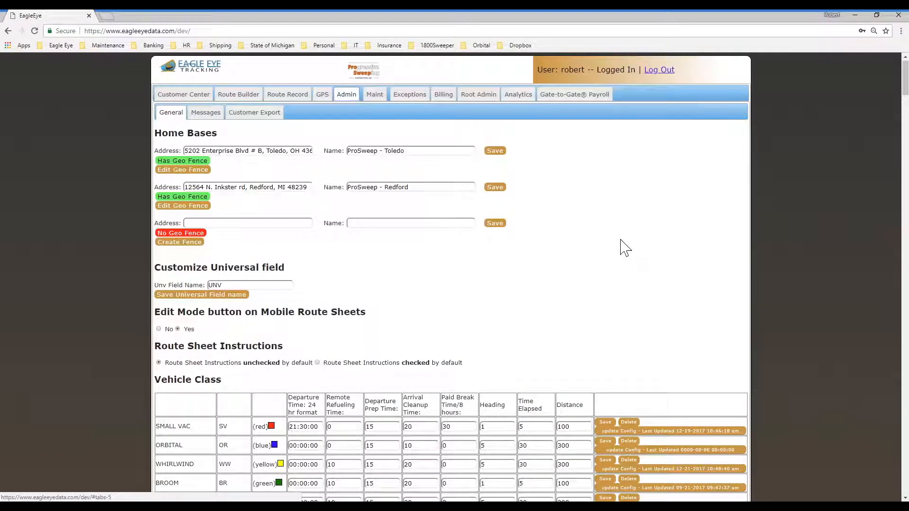
scroll(591, 217, "down", 20)
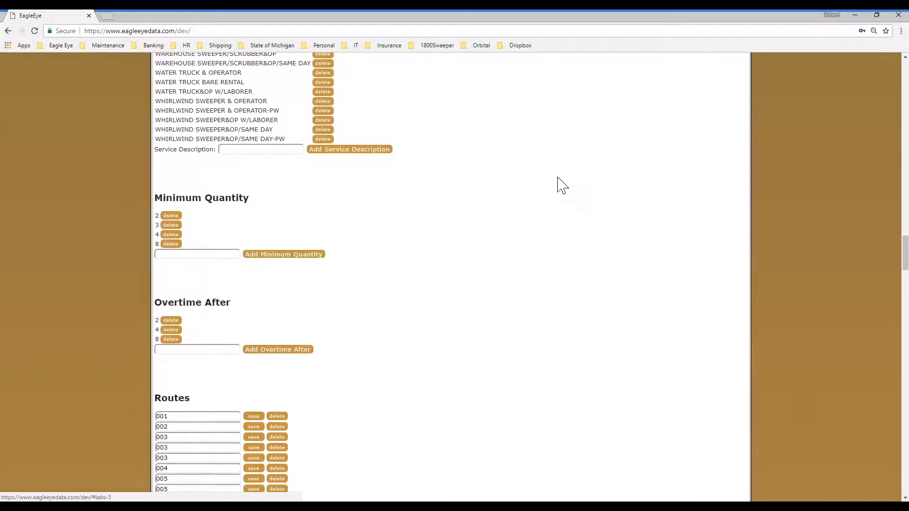
scroll(561, 185, "down", 20)
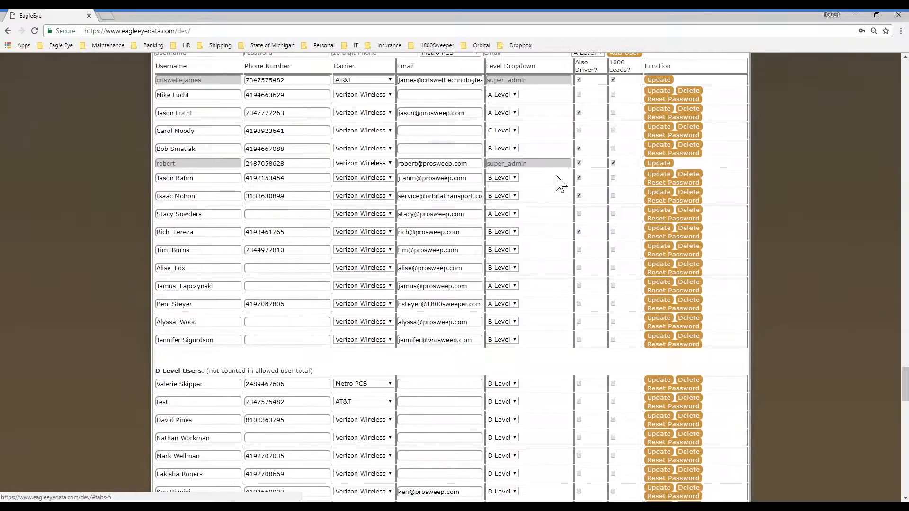
scroll(391, 126, "up", 4)
scroll(473, 239, "down", 13)
scroll(232, 242, "up", 3)
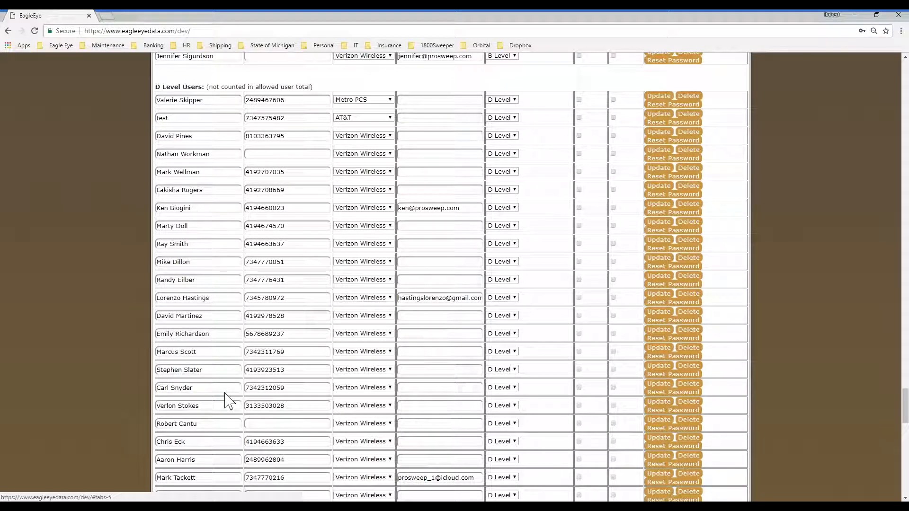
scroll(408, 240, "up", 20)
scroll(464, 200, "up", 20)
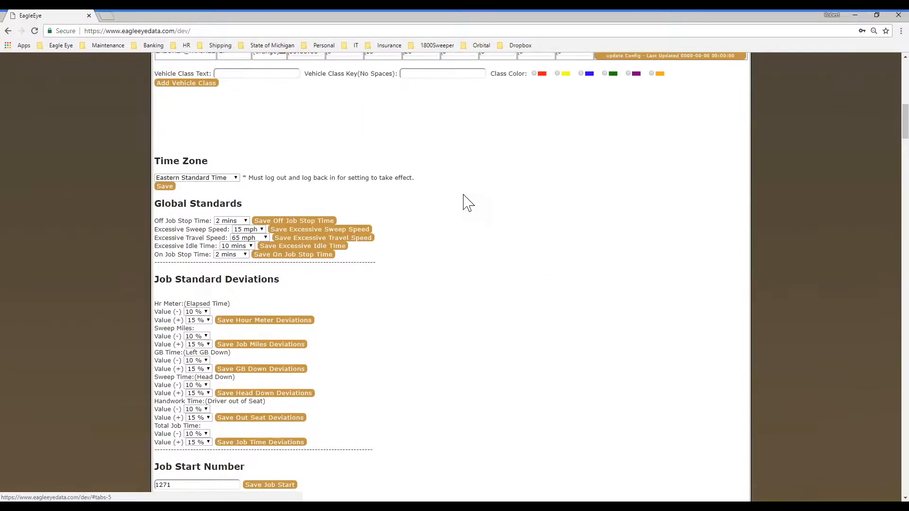
scroll(464, 201, "up", 10)
Step: Return to the route builder and assign a driver, by name, to route 001
left_click(235, 97)
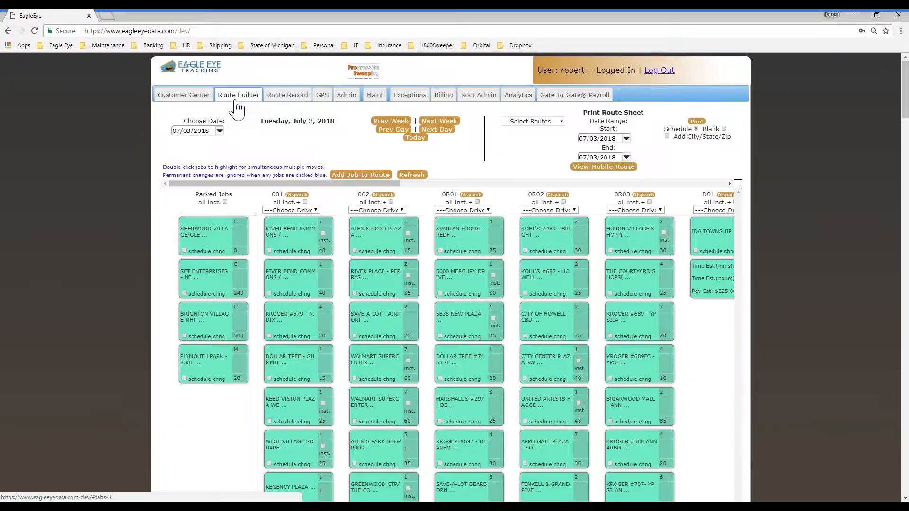
left_click(315, 210)
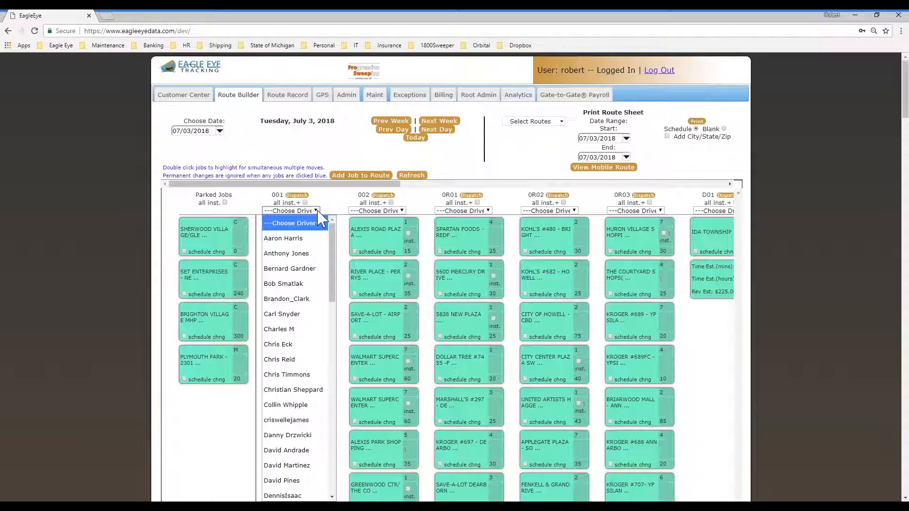
left_click(322, 219)
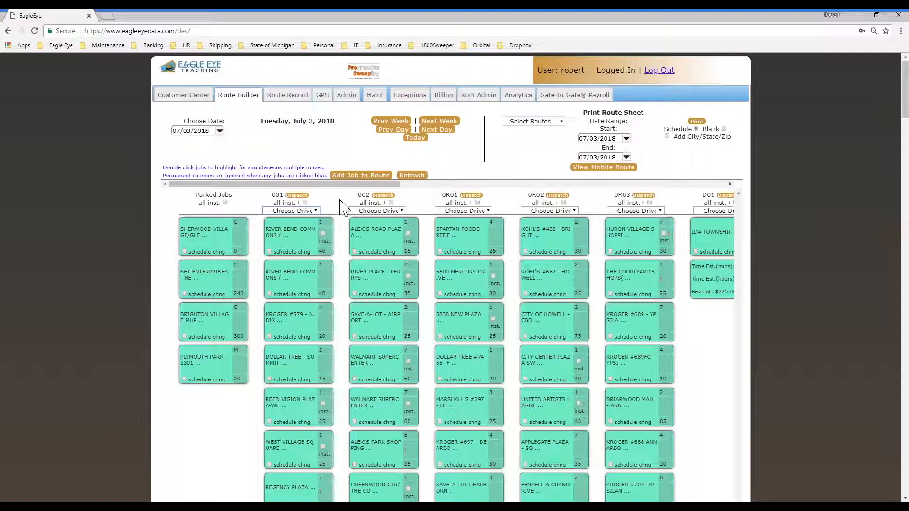
left_click(317, 212)
type("jas")
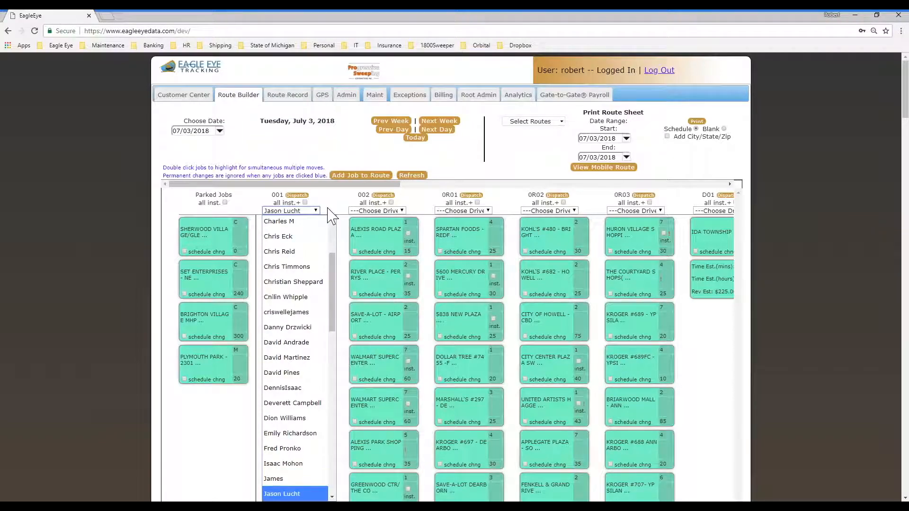
key("Return")
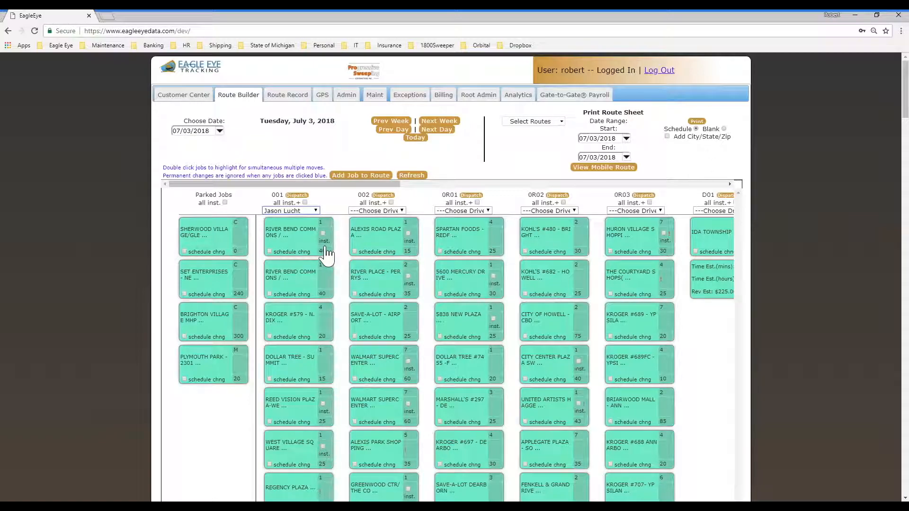
Step: Set the unit number to 161 on route 001's first job, River Bend Commons / South, and save the edits
left_click(302, 246)
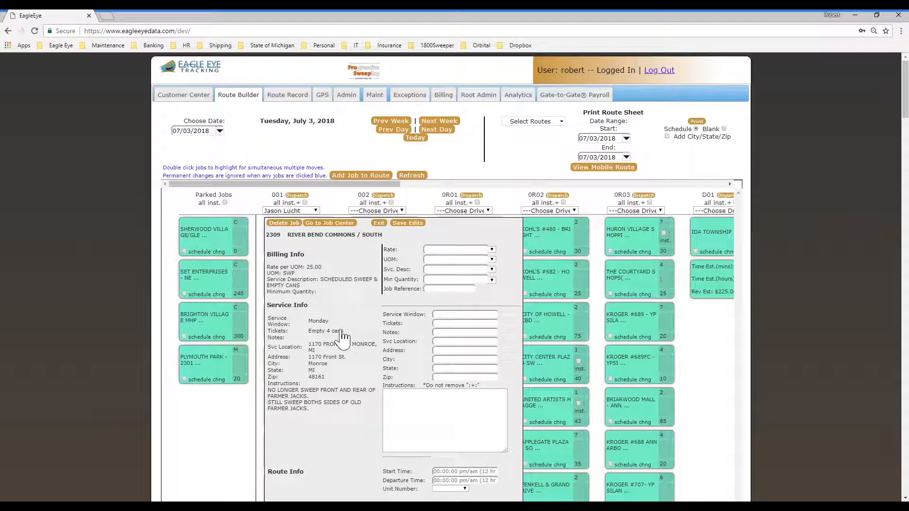
scroll(345, 334, "down", 4)
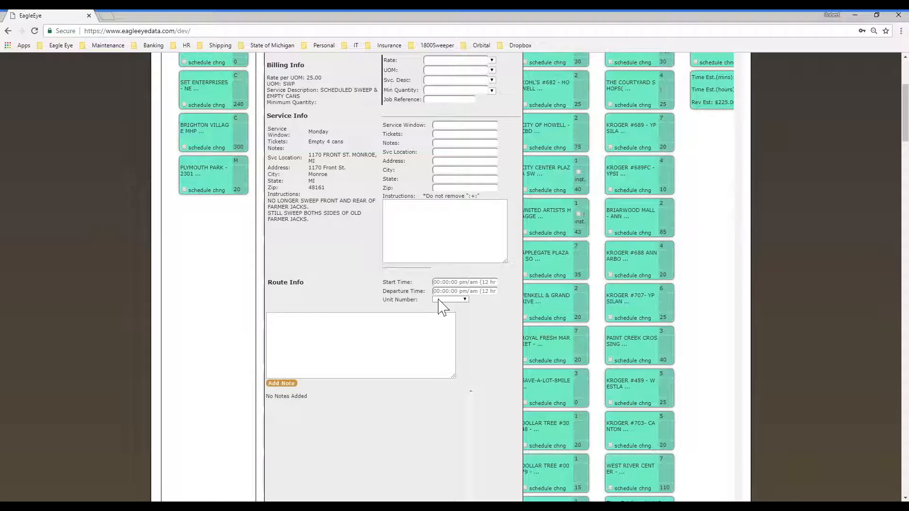
left_click(465, 300)
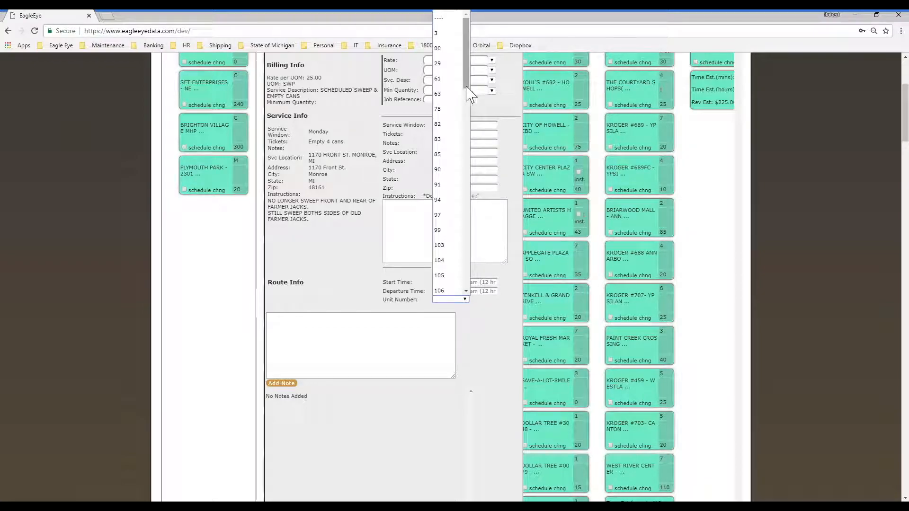
left_click_drag(468, 90, 486, 280)
left_click(438, 209)
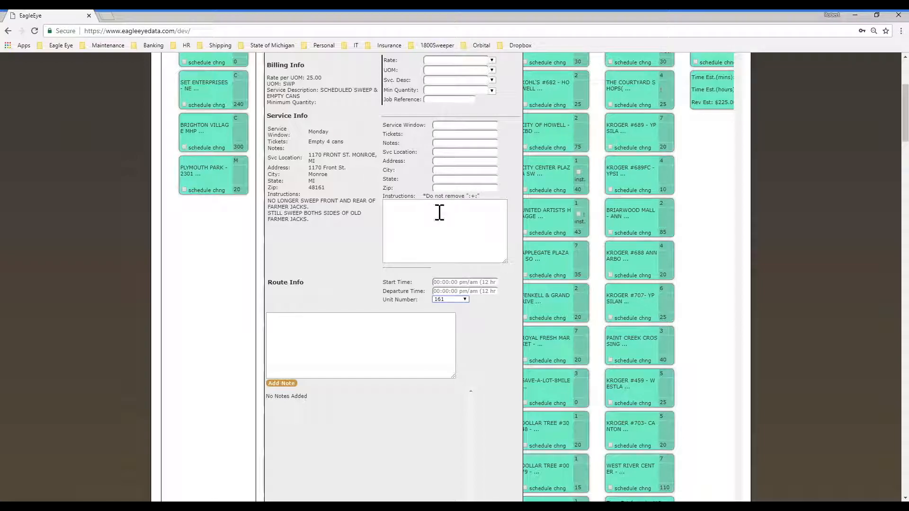
scroll(481, 386, "up", 4)
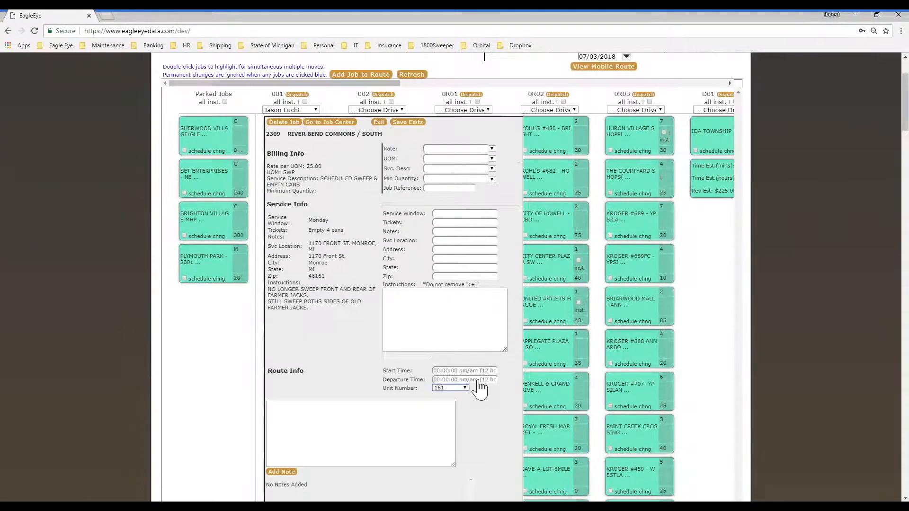
left_click(407, 225)
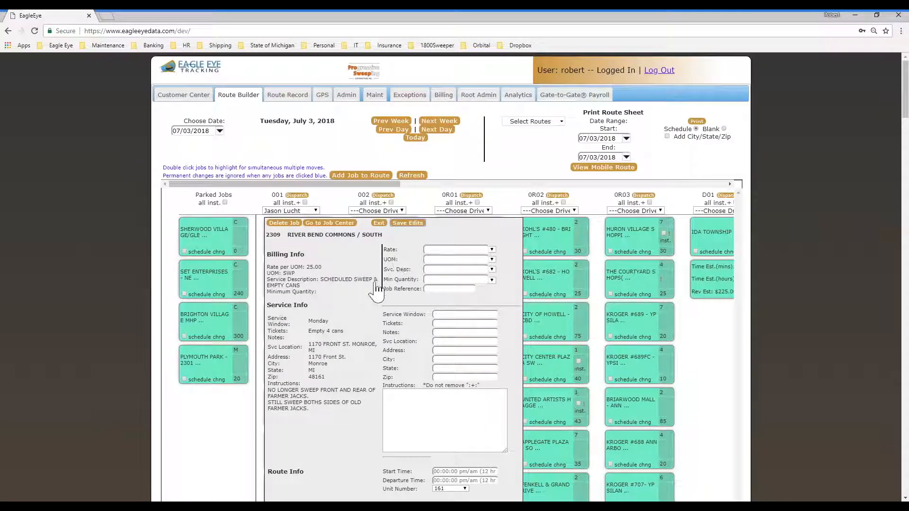
Step: Set the job's start time to 9:00 pm and departure time to 9:30:00 pm, and save the edits
scroll(368, 294, "down", 2)
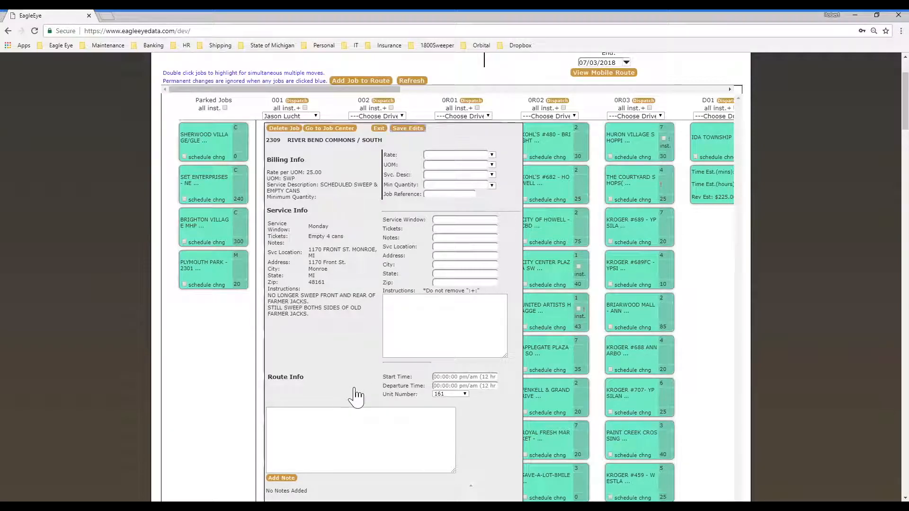
left_click(435, 378)
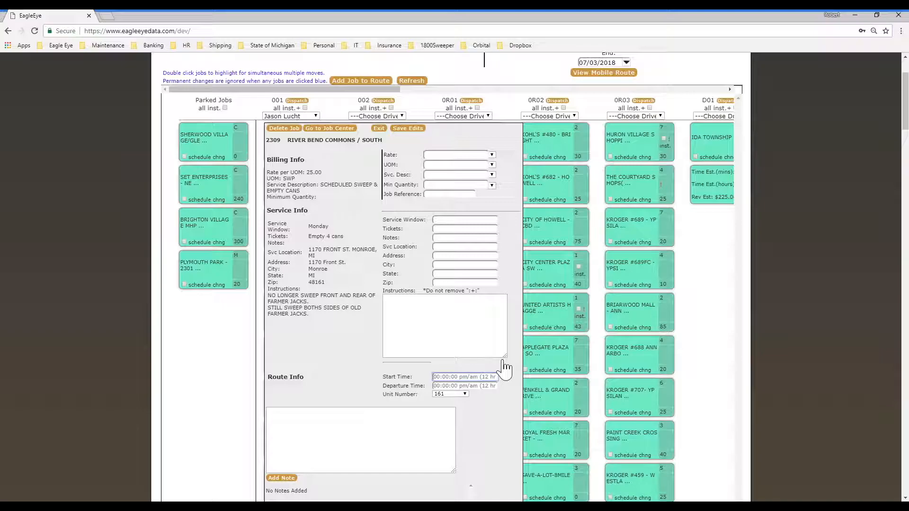
type(":")
scroll(502, 362, "up", 2)
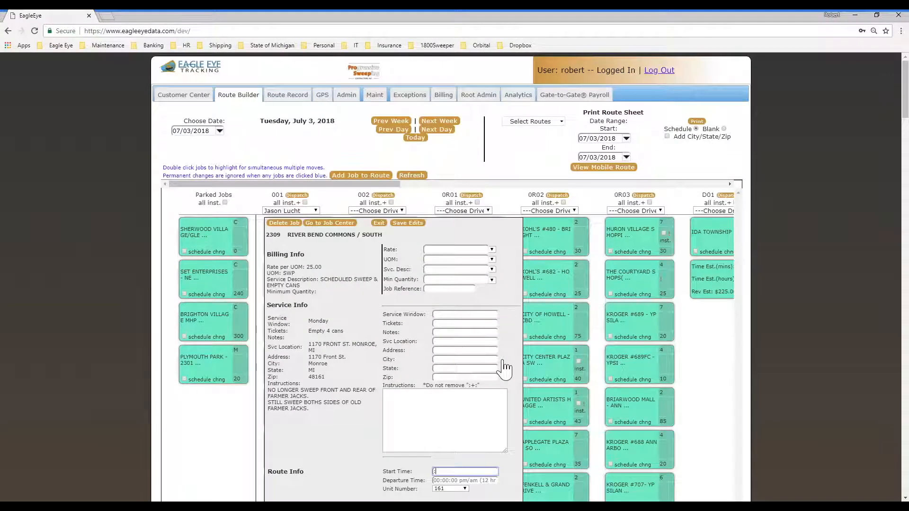
type("5")
key("Tab")
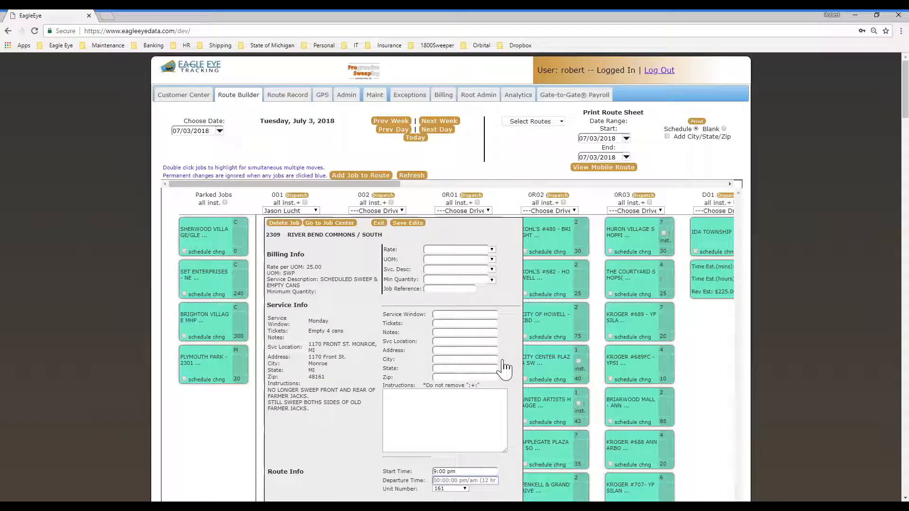
type("9:30:00 pm")
left_click(401, 231)
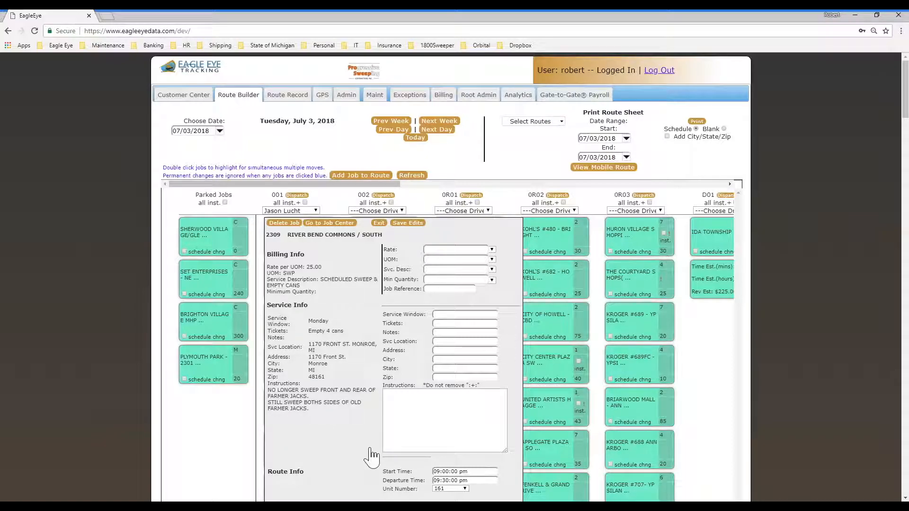
left_click(48, 505)
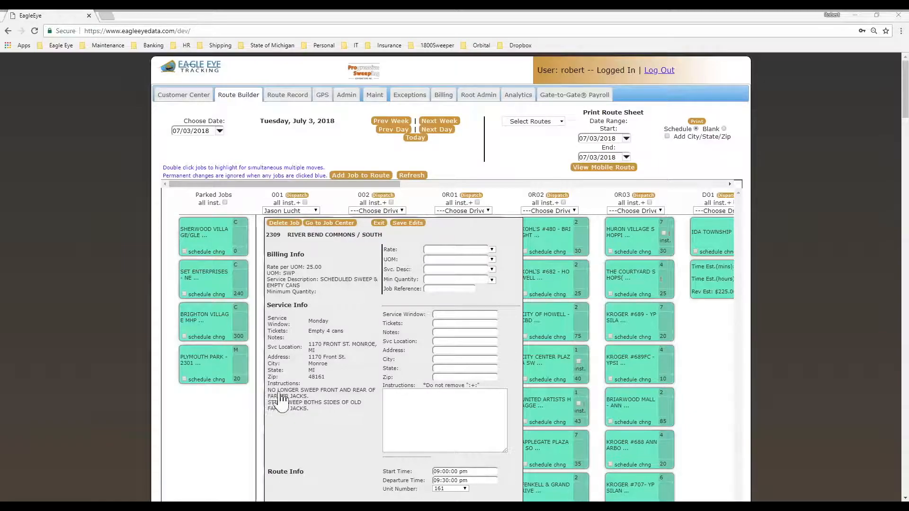
mouse_move(313, 414)
left_mouse_down()
mouse_move(282, 407)
mouse_move(313, 415)
left_mouse_up()
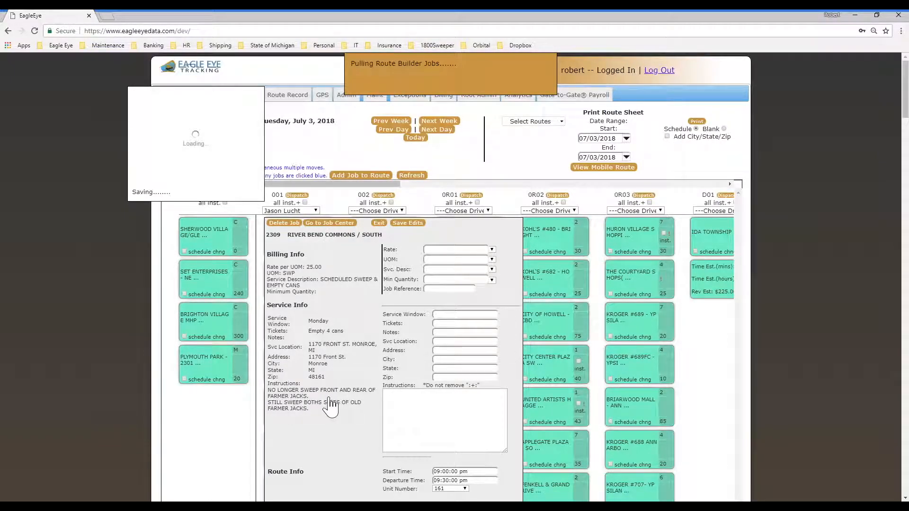
Step: Add the instruction "General is on site. Make extra clean." to the River Bend Commons / South job, save it and close the job
left_click(293, 250)
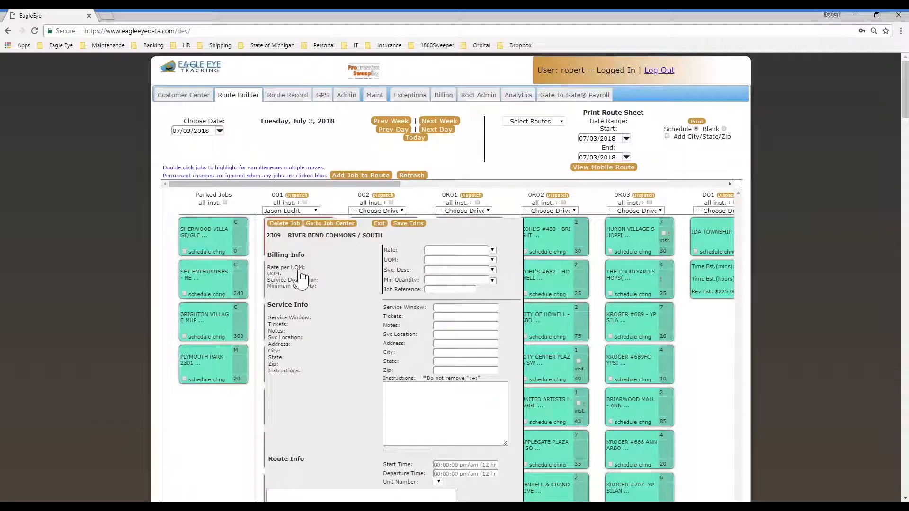
left_click(396, 417)
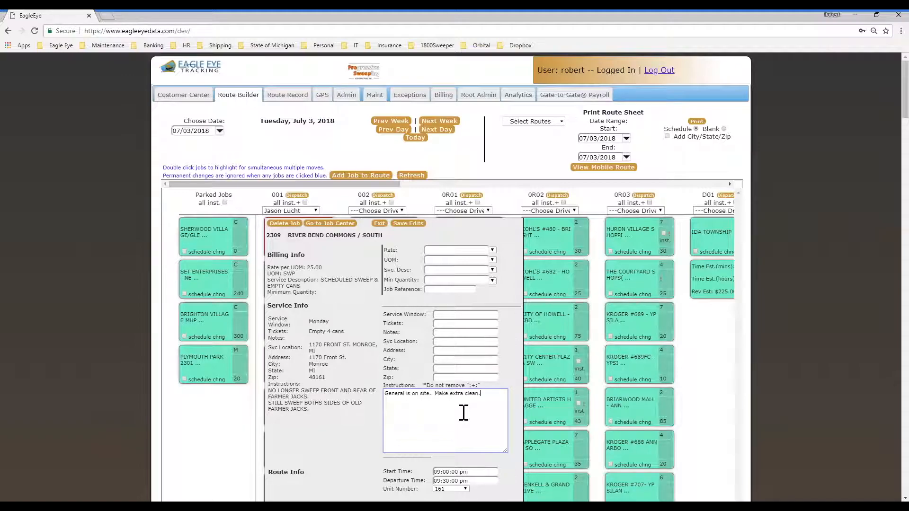
left_click(410, 226)
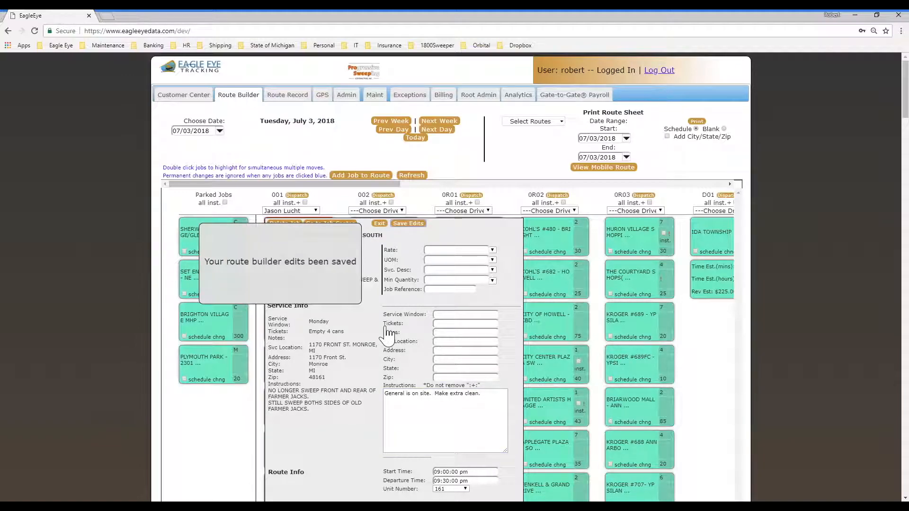
left_click(379, 223)
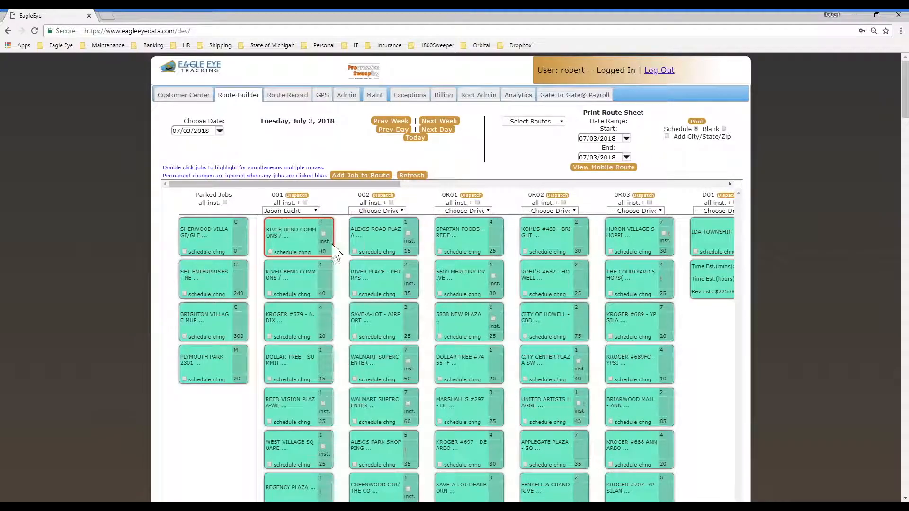
Step: Select route 001 for the route sheet and view its mobile version
left_click(531, 121)
left_click(508, 149)
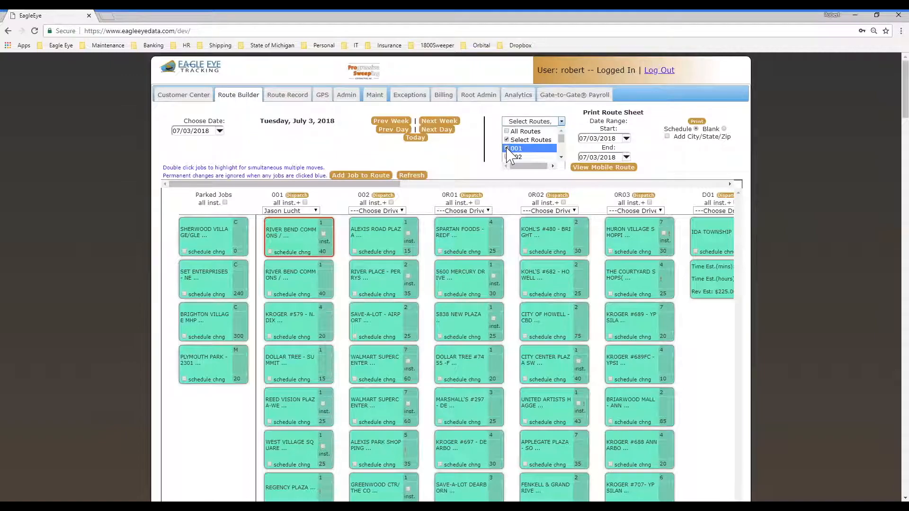
left_click(591, 167)
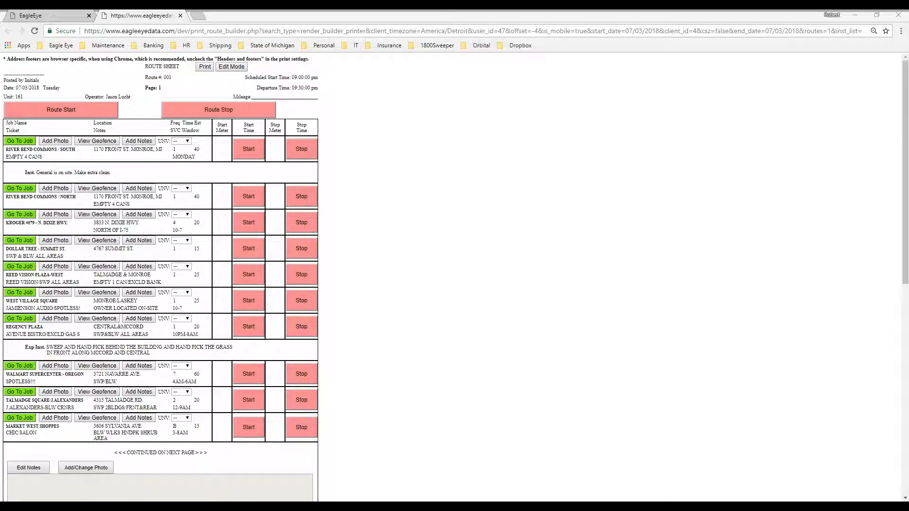
Step: Back in the route builder, search the jobs for "dollar" and add DOLLAR TREE #0079 - WARREN to route 001
left_click(40, 16)
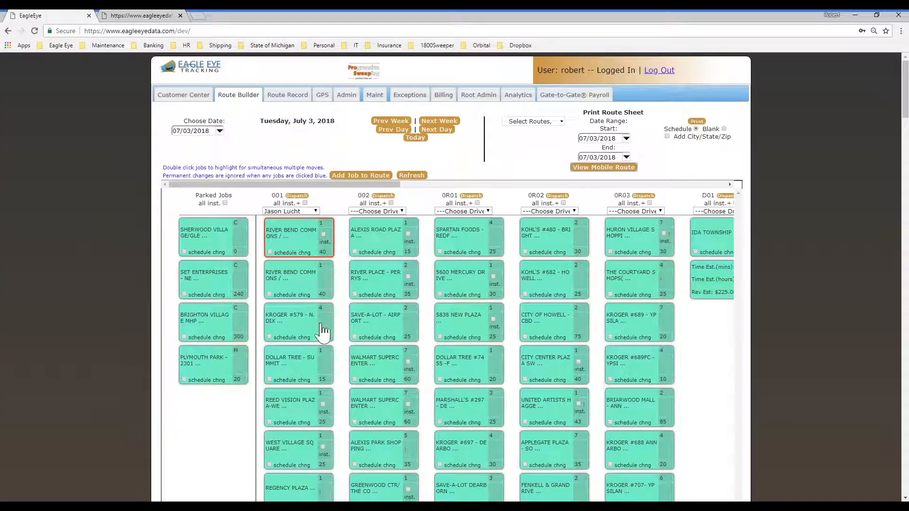
left_click(349, 177)
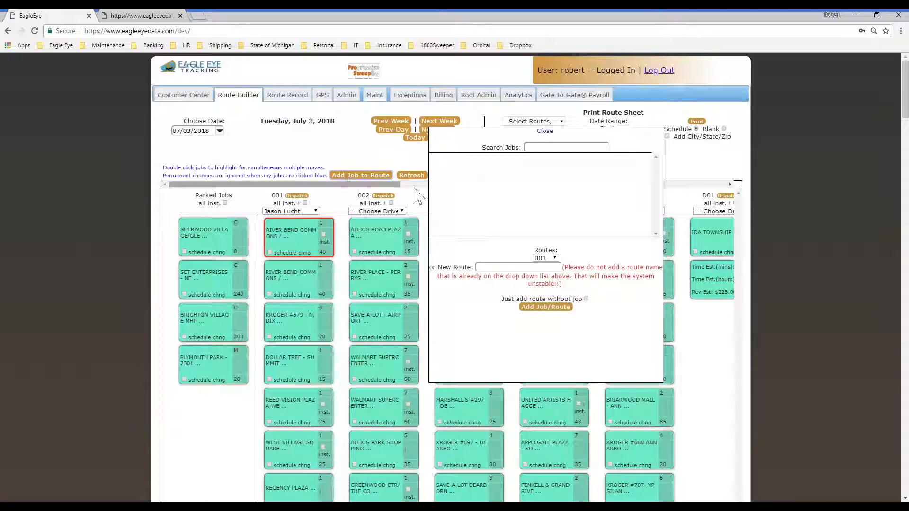
left_click(543, 148)
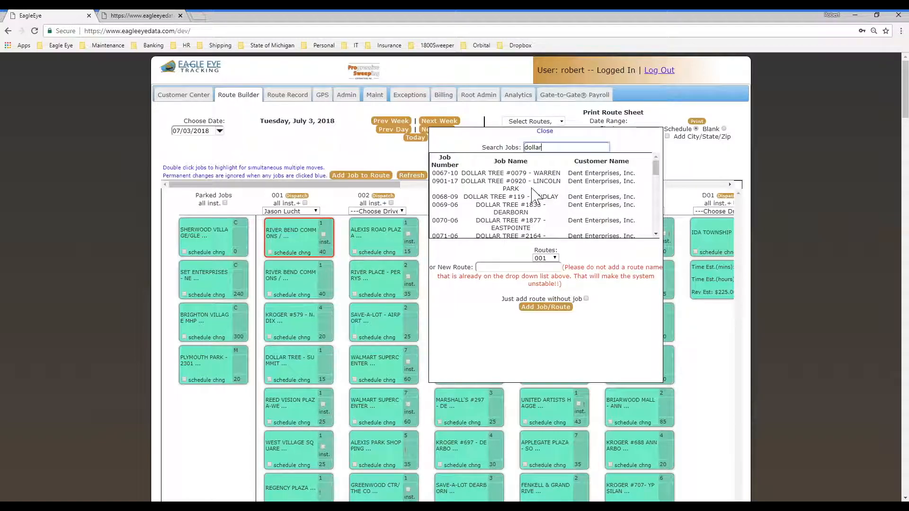
left_click(503, 173)
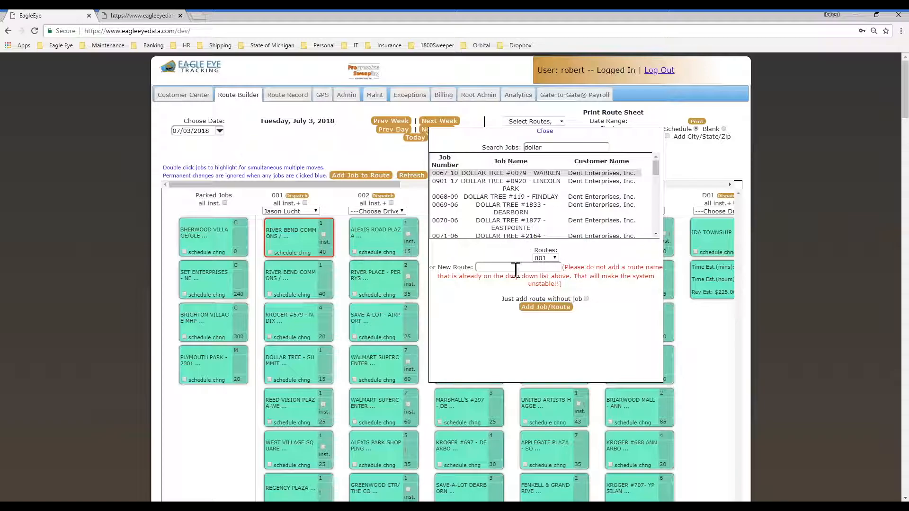
left_click(538, 258)
left_click(542, 260)
left_click(85, 505)
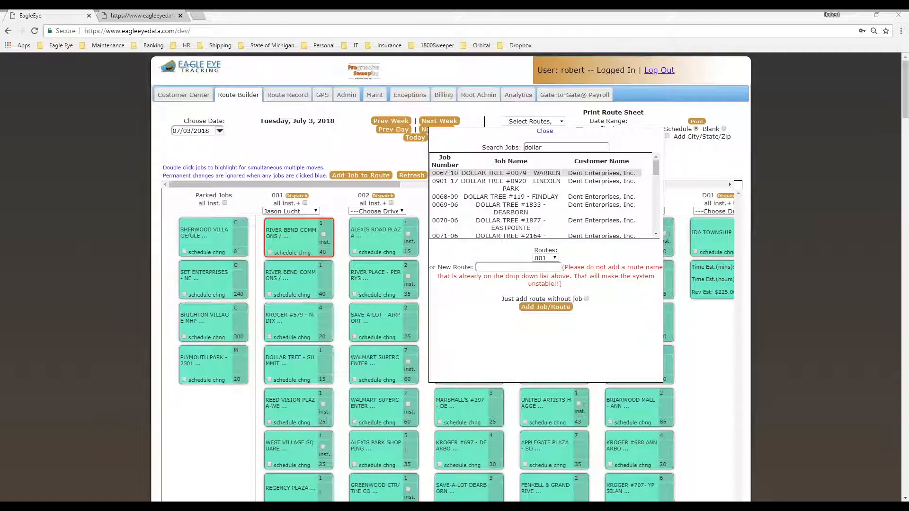
left_click(544, 308)
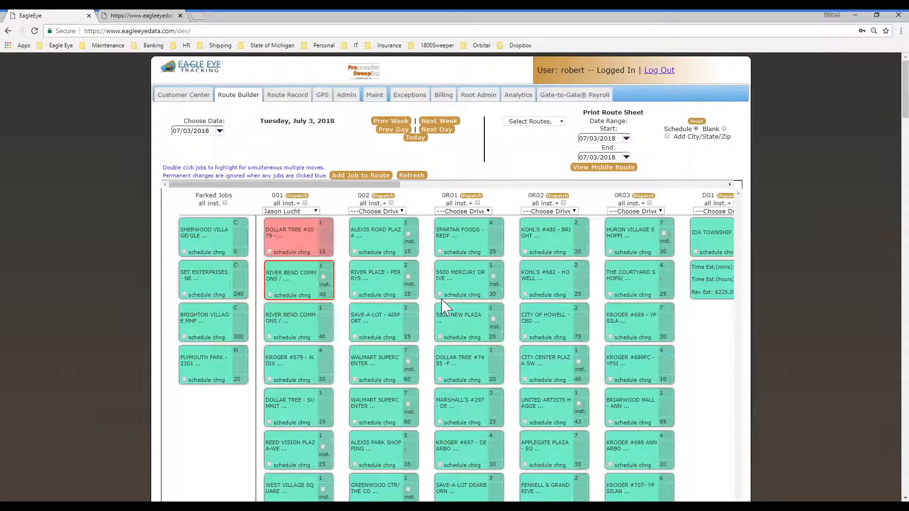
Step: Open the DOLLAR TREE #0079 - WARREN job on route 001 and set its service description to CLEAN-UP SWEEP OF PAVED AREAS
scroll(483, 372, "down", 5)
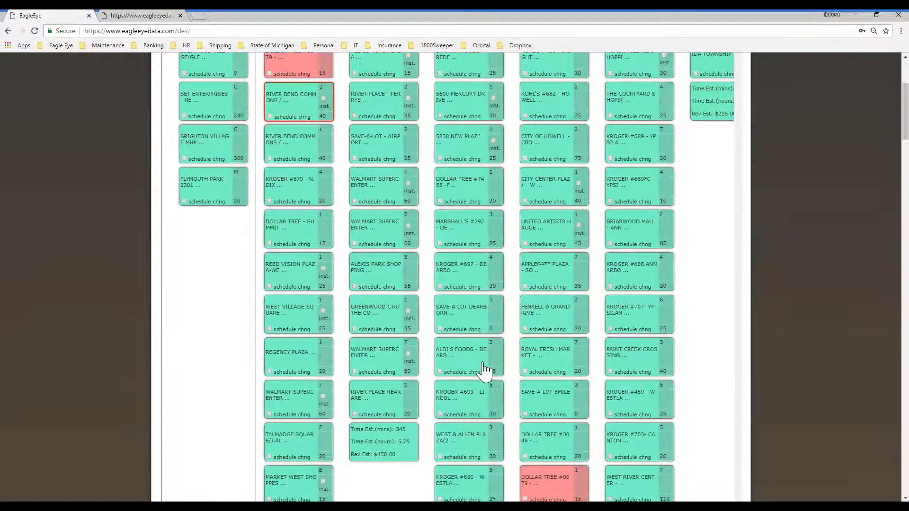
scroll(551, 390, "up", 6)
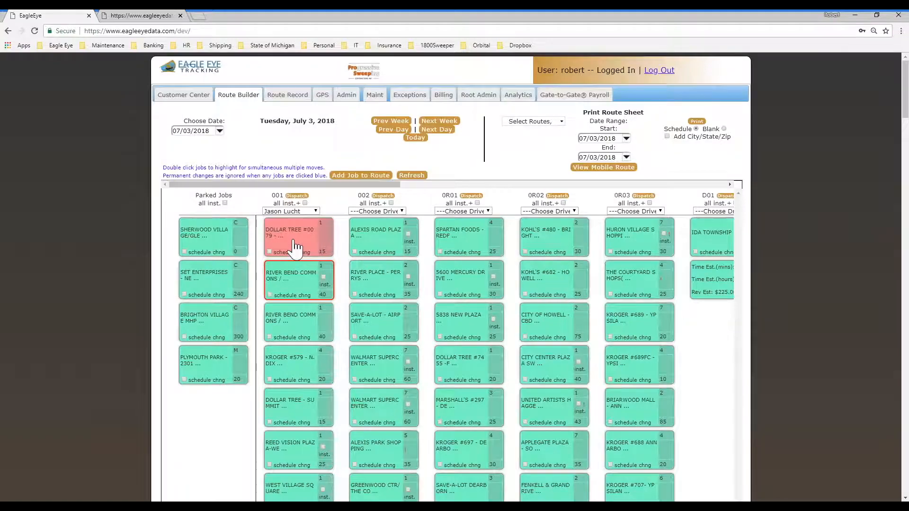
left_click(294, 247)
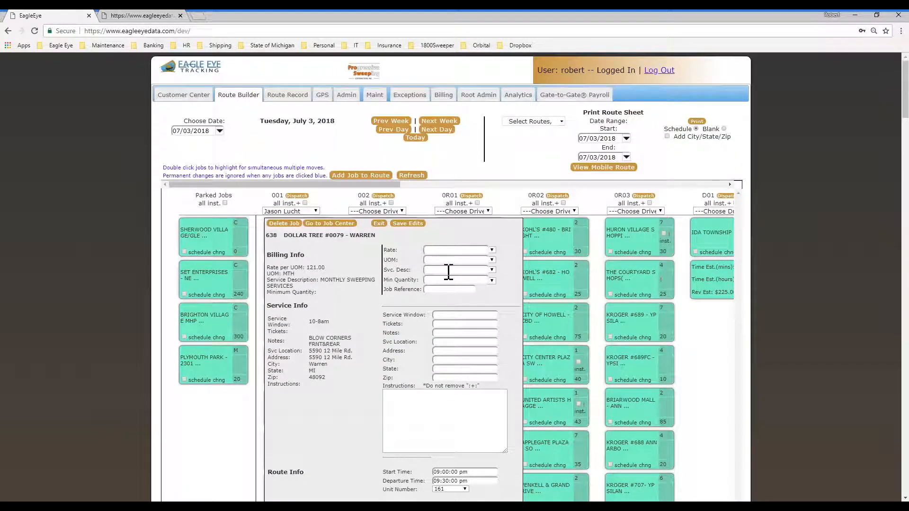
left_click(492, 270)
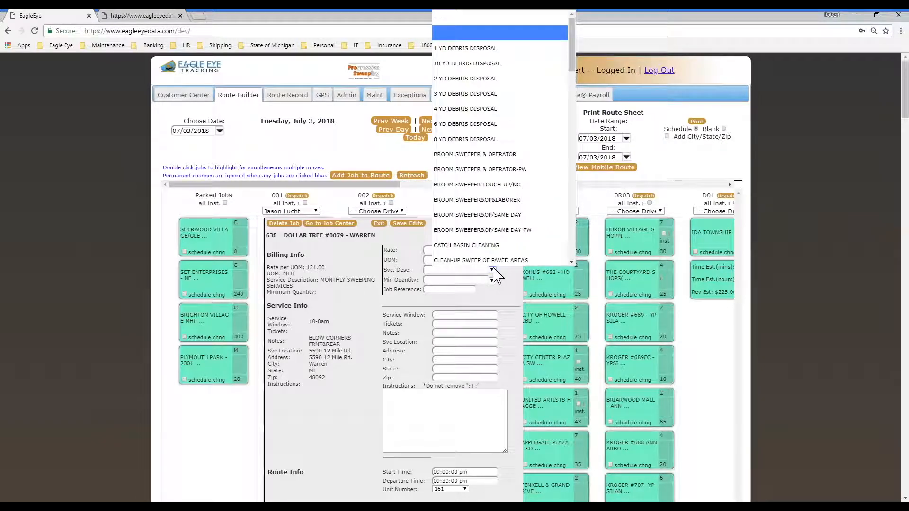
left_click(495, 260)
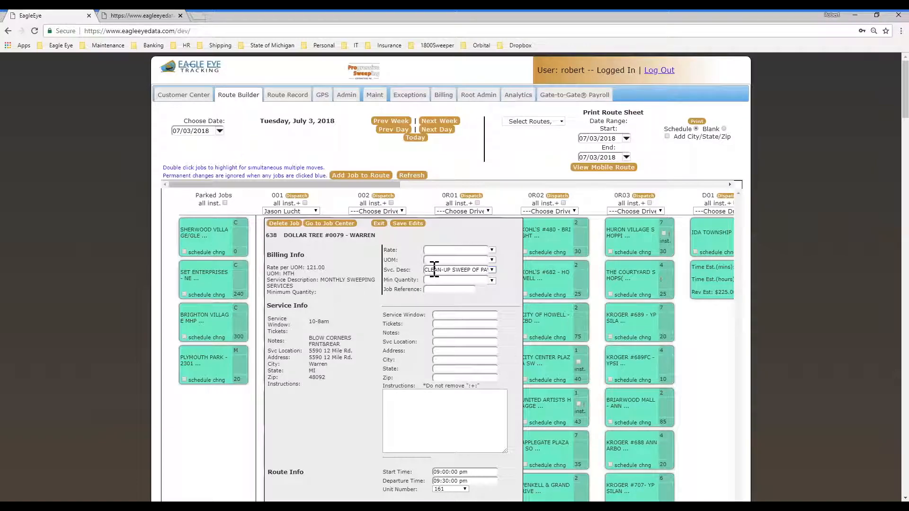
Step: Set the job's unit of measure to SWP and rate to 150, and enter the purchase order number as job reference
left_click(493, 261)
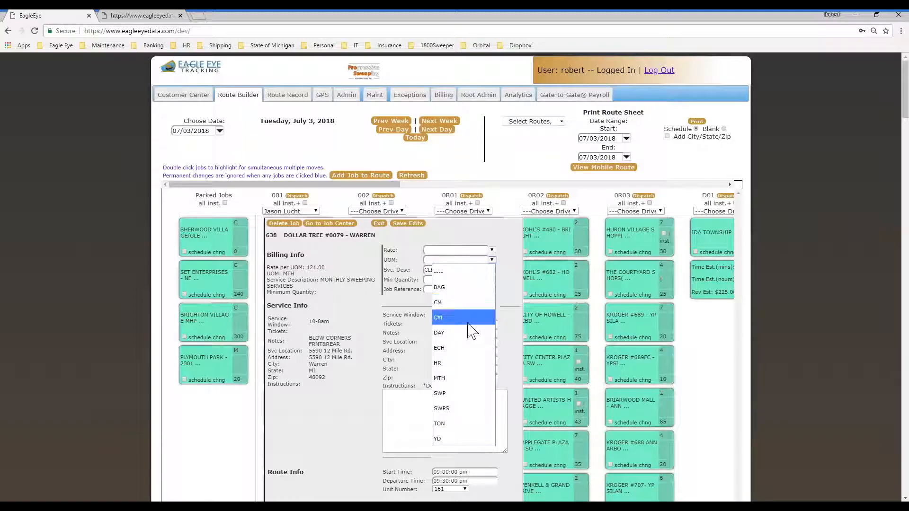
left_click(468, 395)
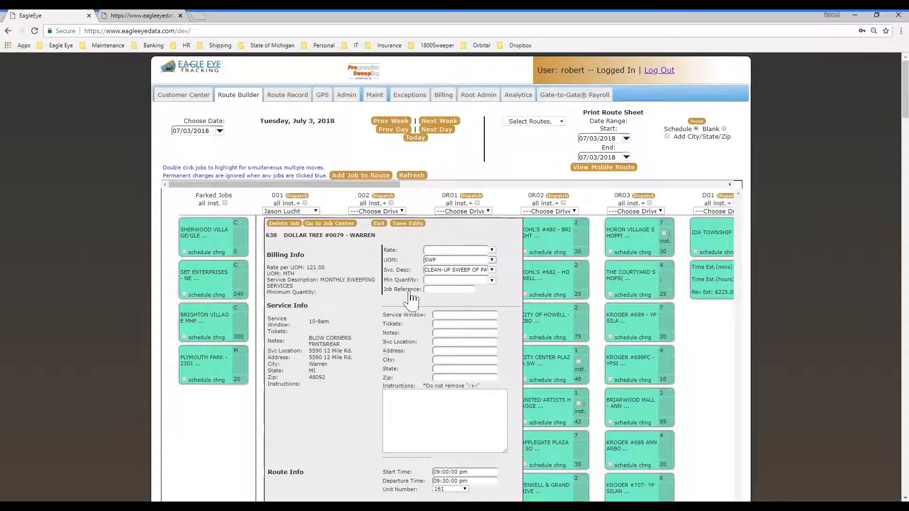
left_click(445, 251)
left_click(434, 290)
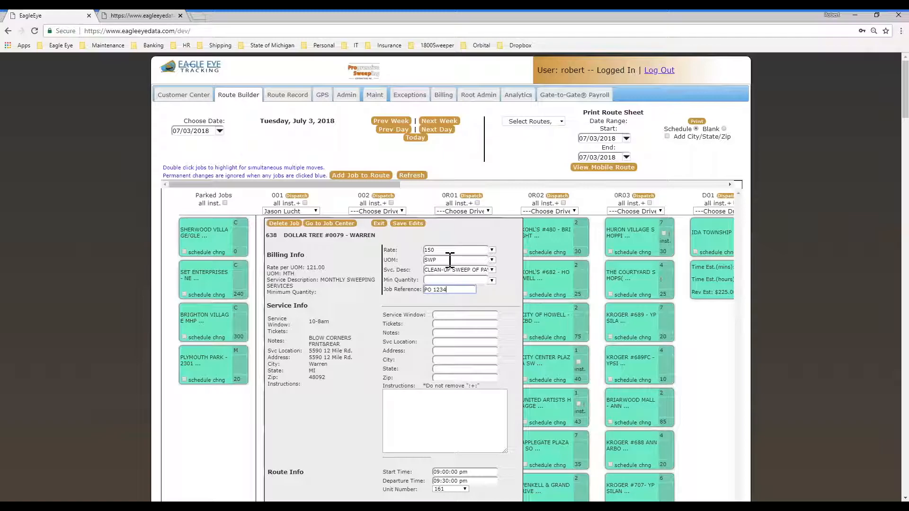
Step: Add the instruction "Helping with second unit." to the Dollar Tree job, save the edits and close the job
scroll(365, 446, "down", 1)
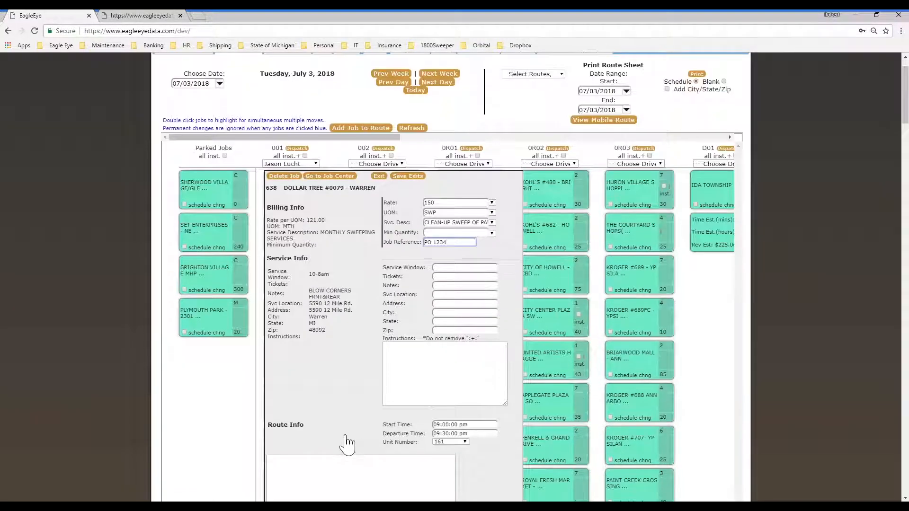
scroll(342, 371, "down", 2)
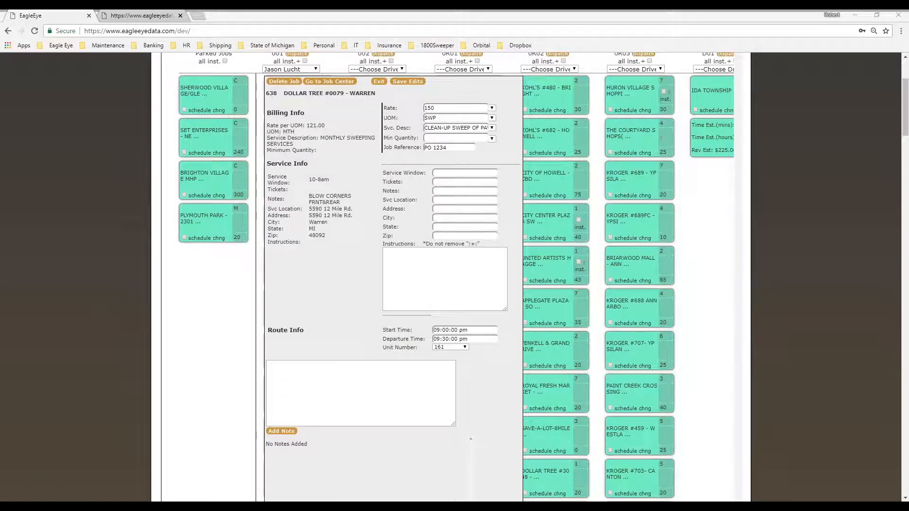
scroll(359, 233, "up", 1)
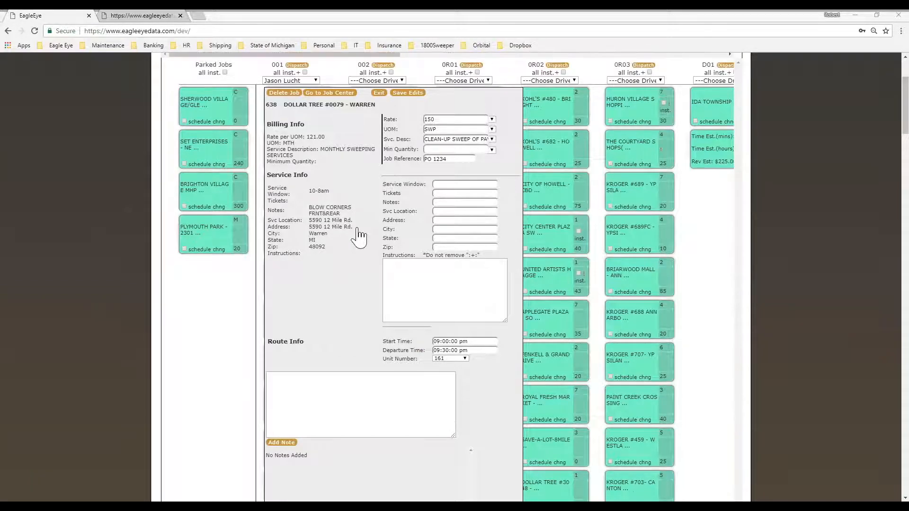
left_click(401, 306)
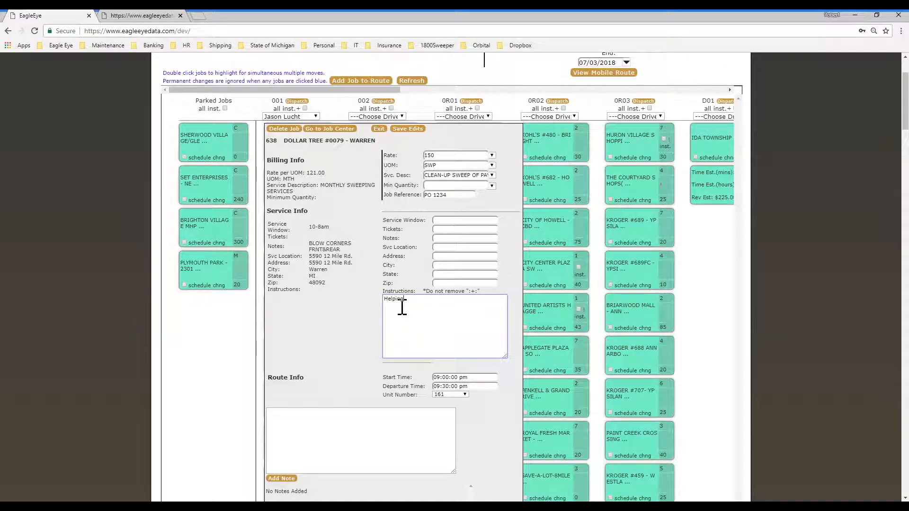
type("with second unit.")
left_click(401, 130)
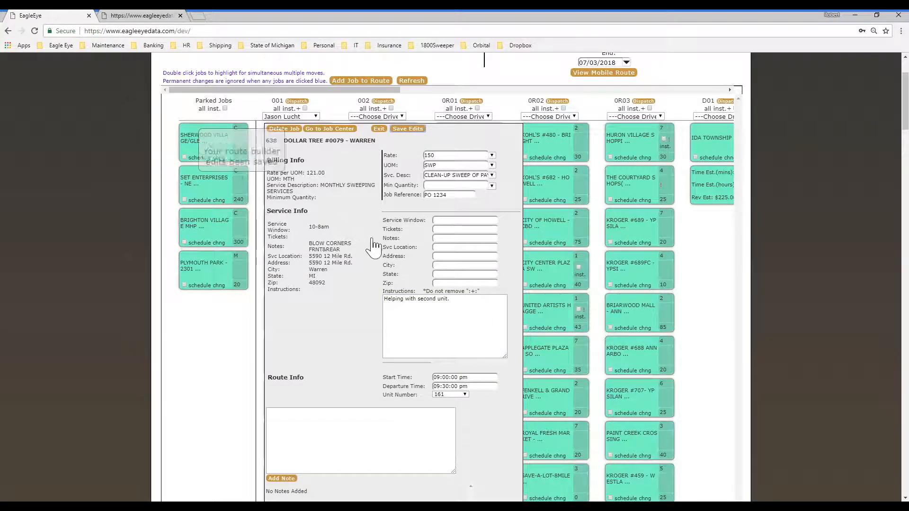
left_click(379, 129)
Step: Select route 001 again and view its mobile route sheet to check the added Dollar Tree job and its instruction
scroll(516, 114, "up", 2)
left_click(523, 122)
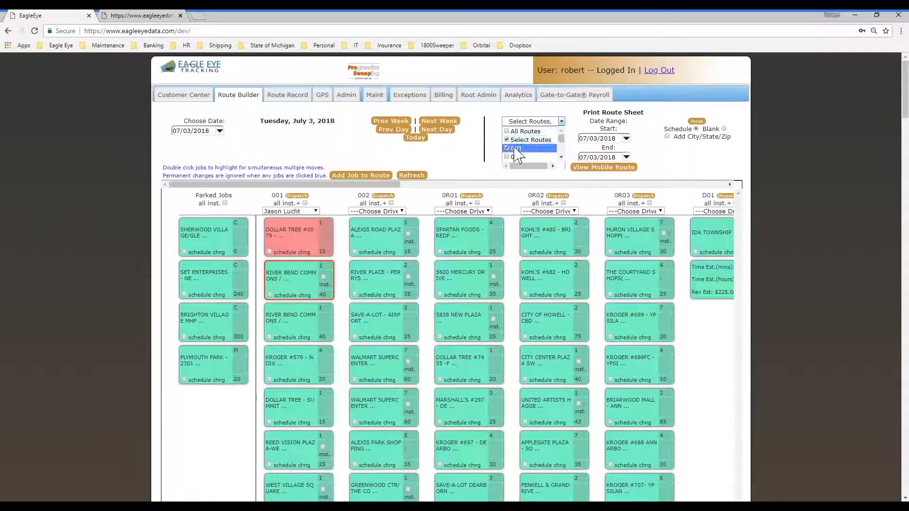
left_click(600, 168)
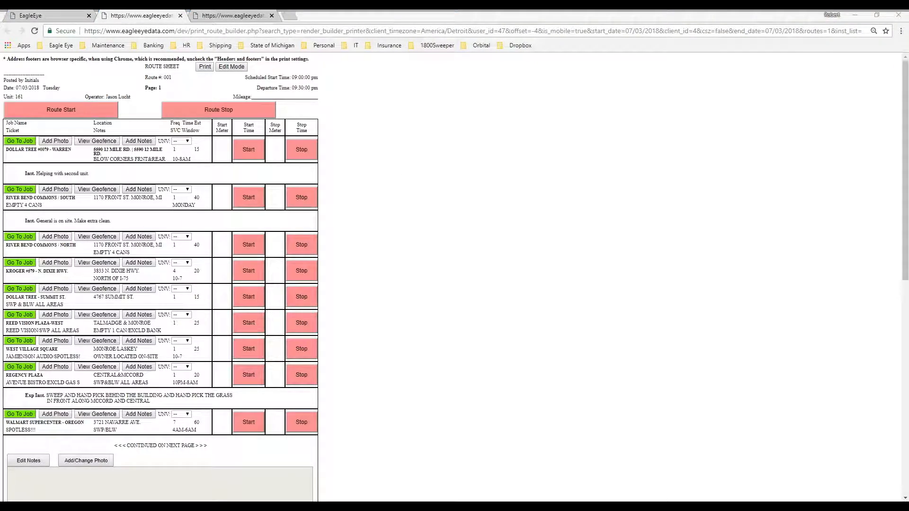
left_click(41, 80)
Step: Back in the route builder, move the DOLLAR TREE #0079 job on route 001 between MARKET WEST SHOPPES and MARKO WEST PLAZA
left_click(67, 16)
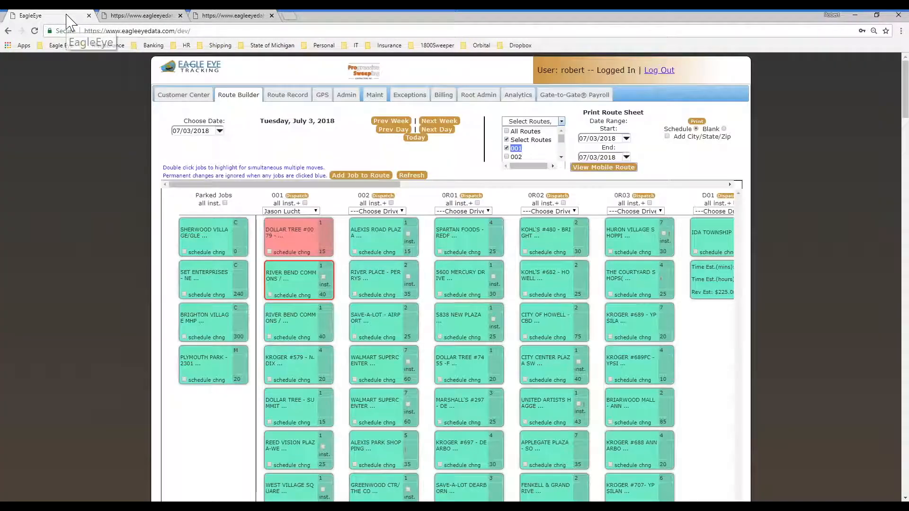
left_click(67, 16)
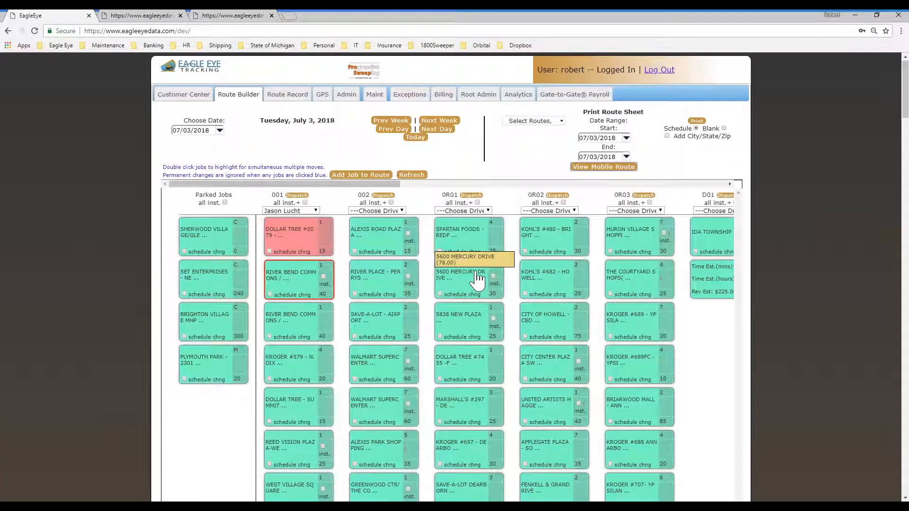
scroll(497, 303, "down", 5)
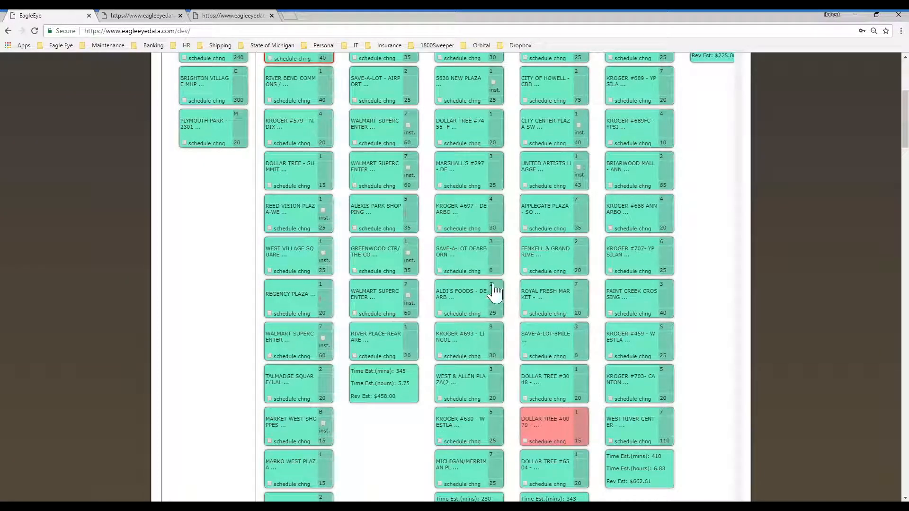
scroll(493, 292, "up", 3)
left_click_drag(301, 147, 303, 422)
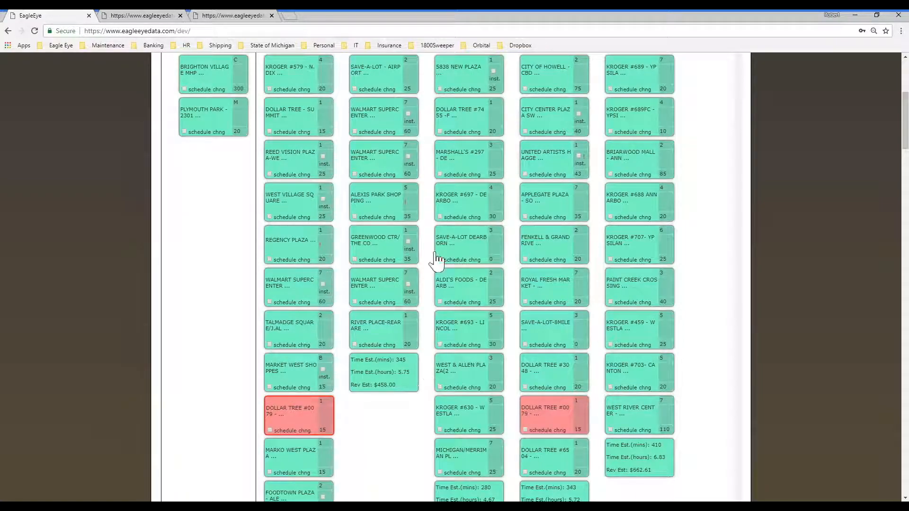
Step: Dispatch route 001 to its assigned driver
scroll(462, 240, "up", 3)
scroll(462, 235, "up", 2)
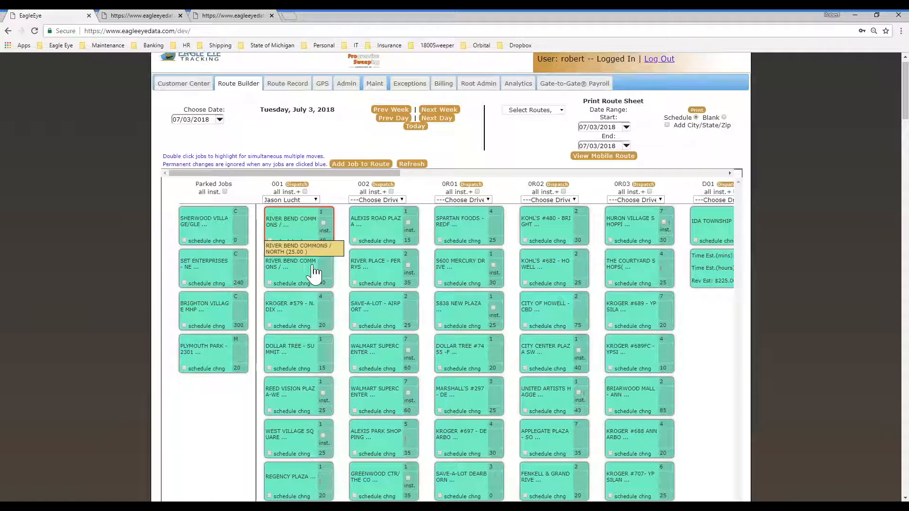
scroll(332, 308, "down", 3)
scroll(344, 339, "up", 3)
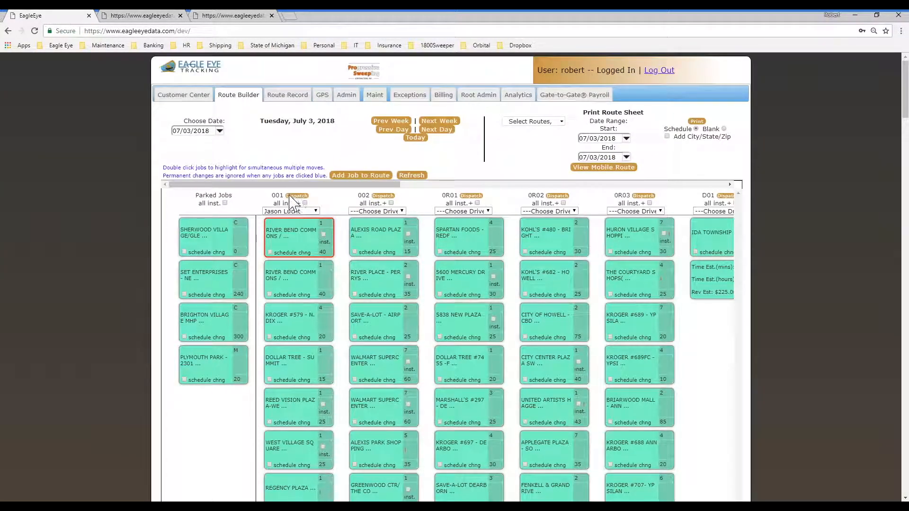
left_click(296, 196)
Step: Look up the support contact details in the route builder page's footer
scroll(314, 407, "down", 1)
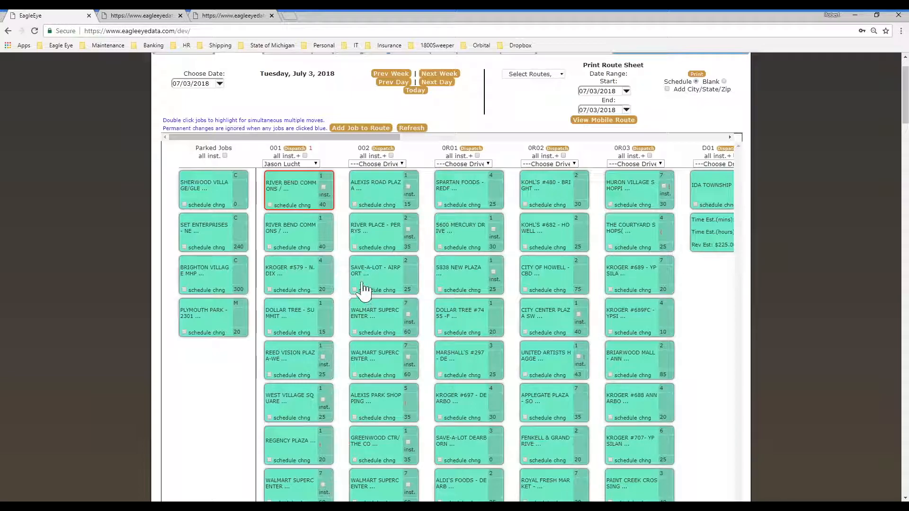
scroll(361, 287, "up", 1)
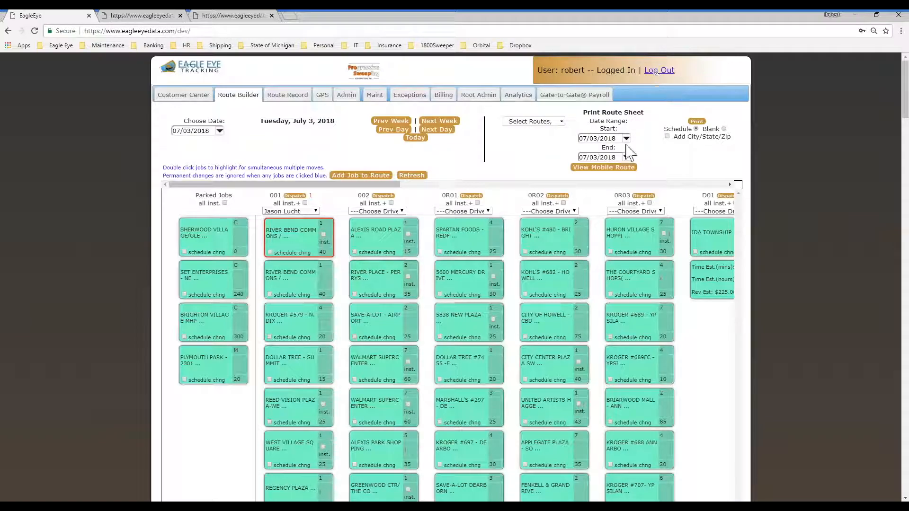
scroll(629, 152, "down", 1)
scroll(629, 152, "down", 20)
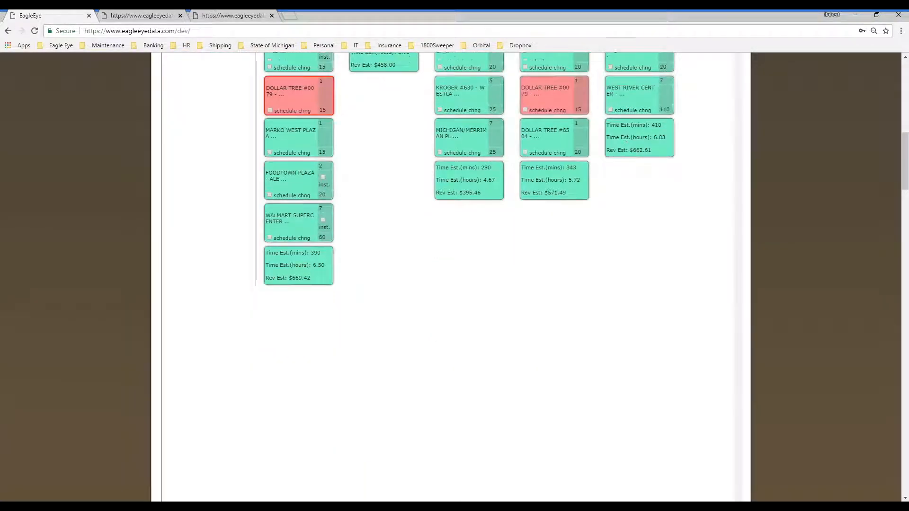
scroll(625, 152, "down", 5)
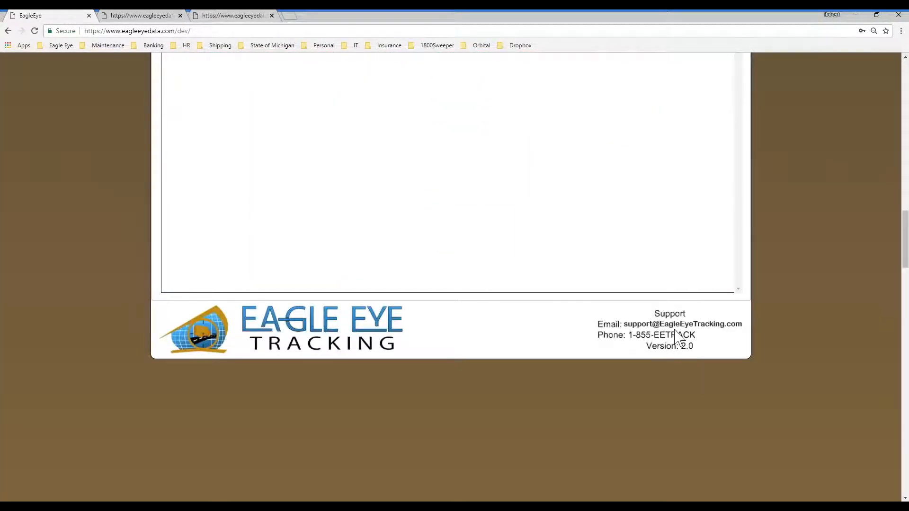